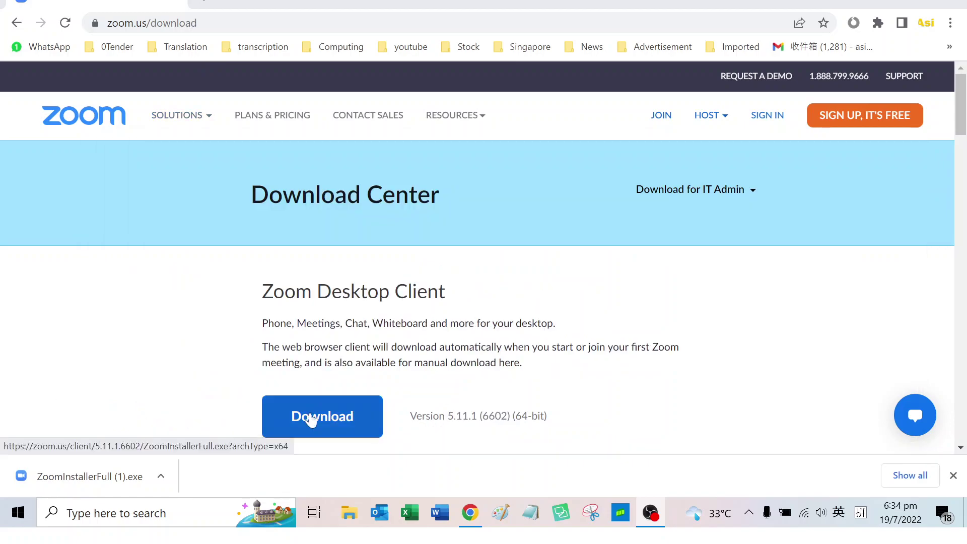
- Download the Zoom Desktop Client installer from the zoom.us Download Center
{"action": "left_click", "coordinate": [312, 419]}
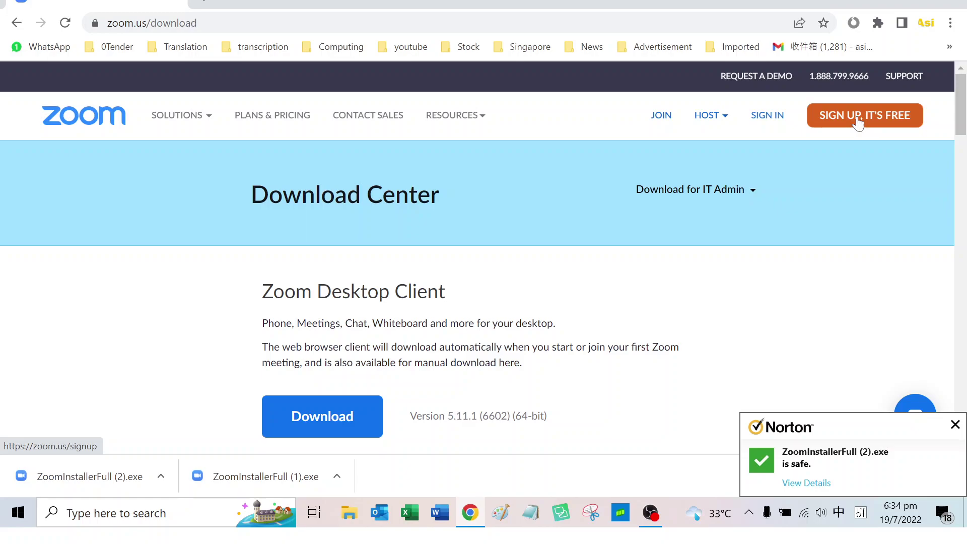
- Launch the Zoom desktop client from its desktop shortcut
{"action": "key", "text": "super+d"}
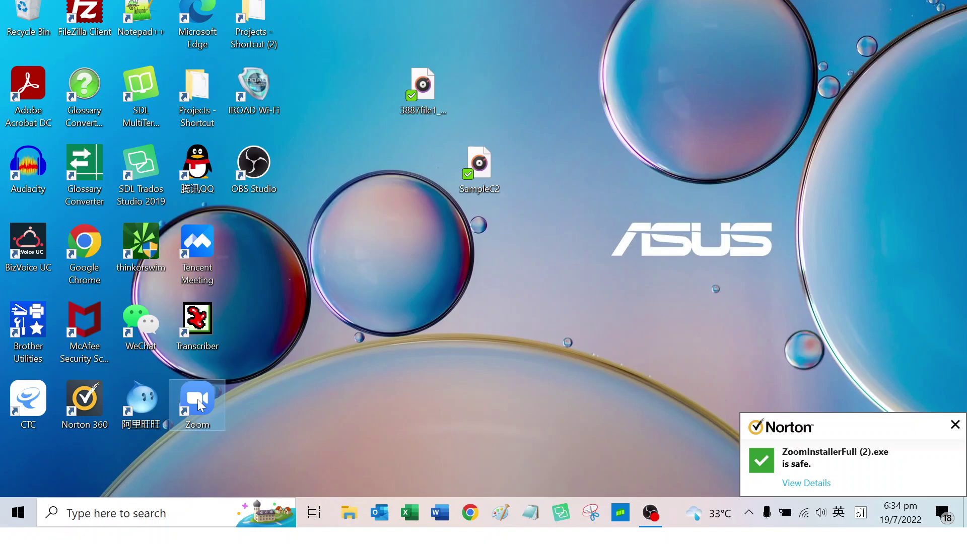
{"action": "double_click", "coordinate": [201, 405]}
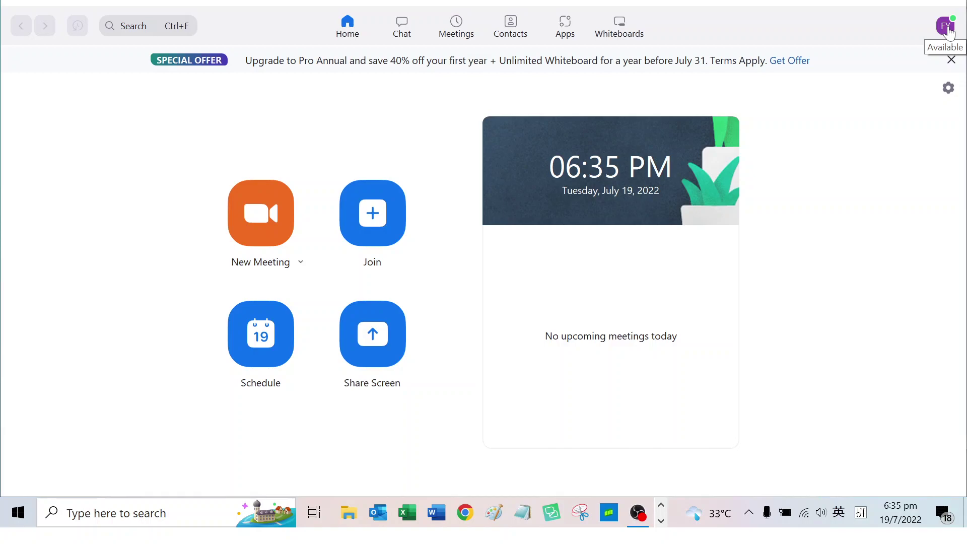
{"action": "left_click", "coordinate": [948, 88]}
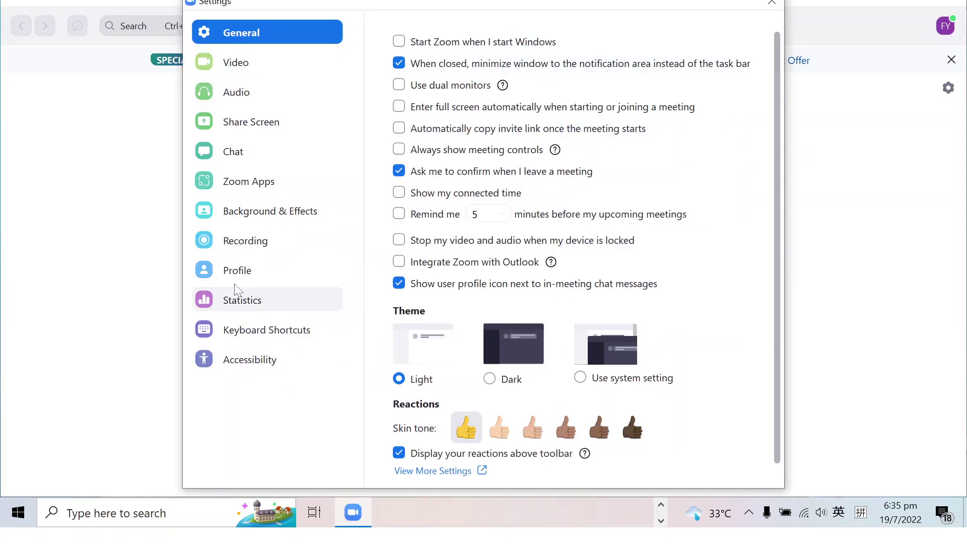
{"action": "left_click", "coordinate": [245, 241]}
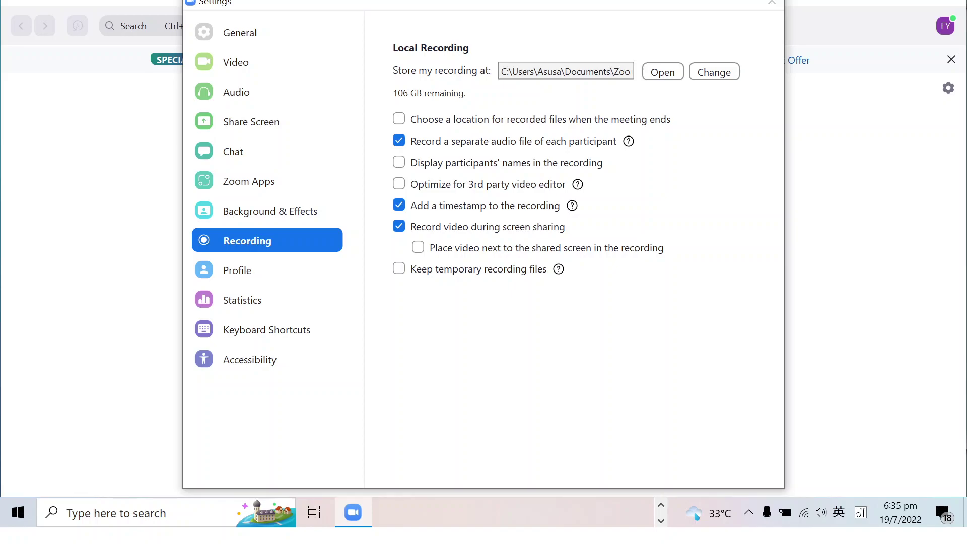
{"action": "left_click", "coordinate": [772, 2]}
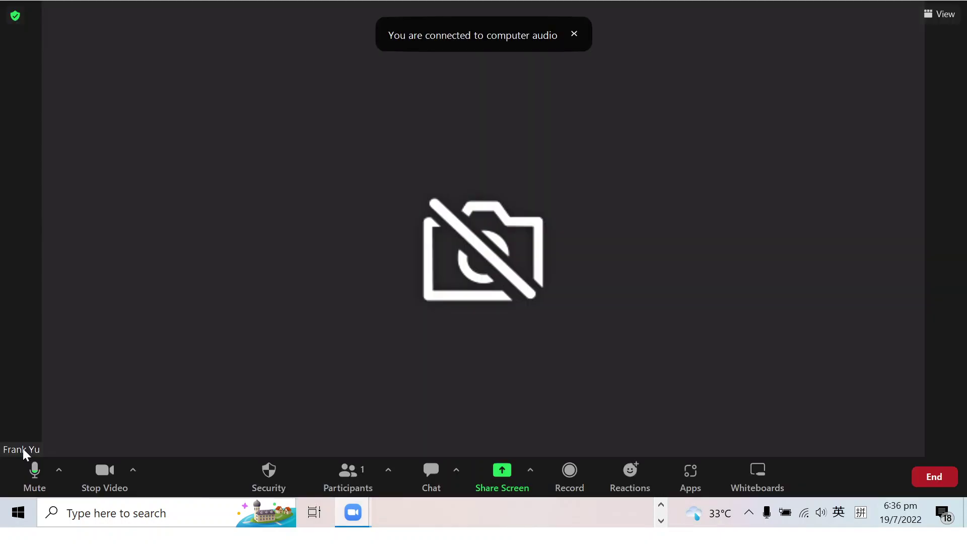
- Rename your own participant tile to shSpk1
{"action": "right_click", "coordinate": [23, 450]}
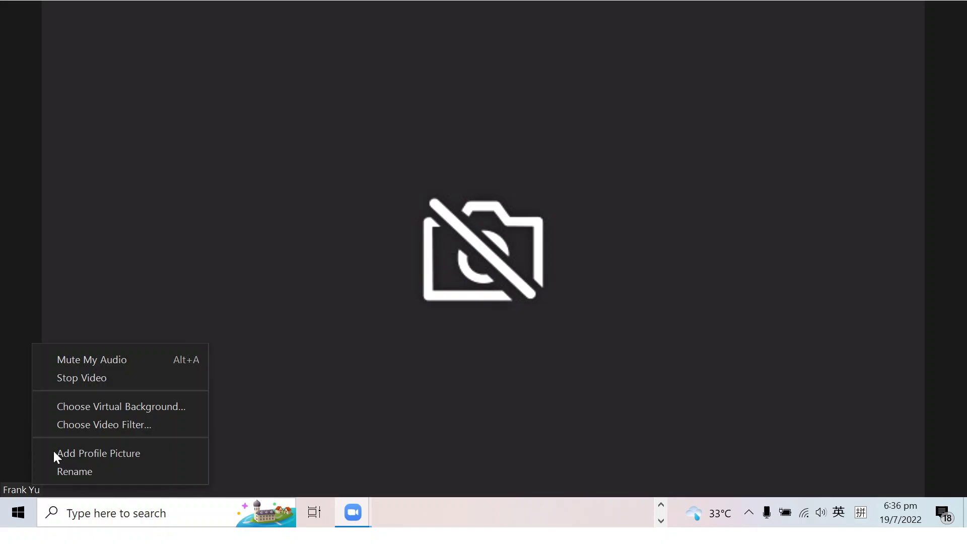
{"action": "left_click", "coordinate": [74, 471]}
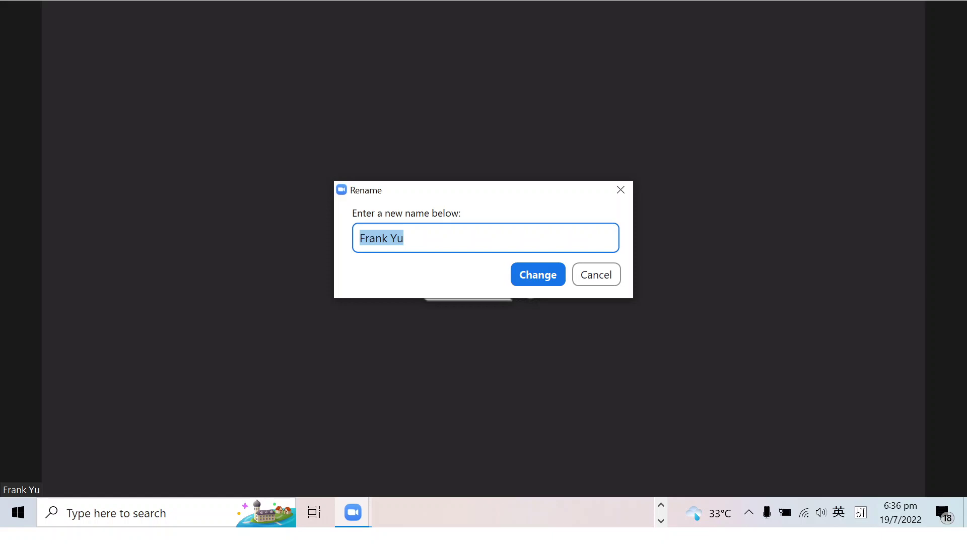
{"action": "type", "text": "shSpk1"}
{"action": "key", "text": "Return"}
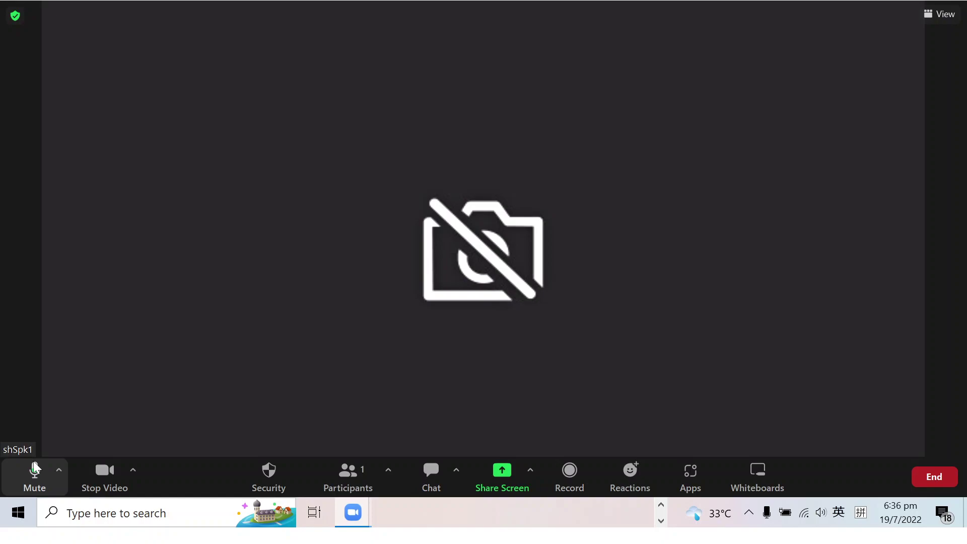
- Start a local recording of the meeting on this computer
{"action": "left_click", "coordinate": [570, 471]}
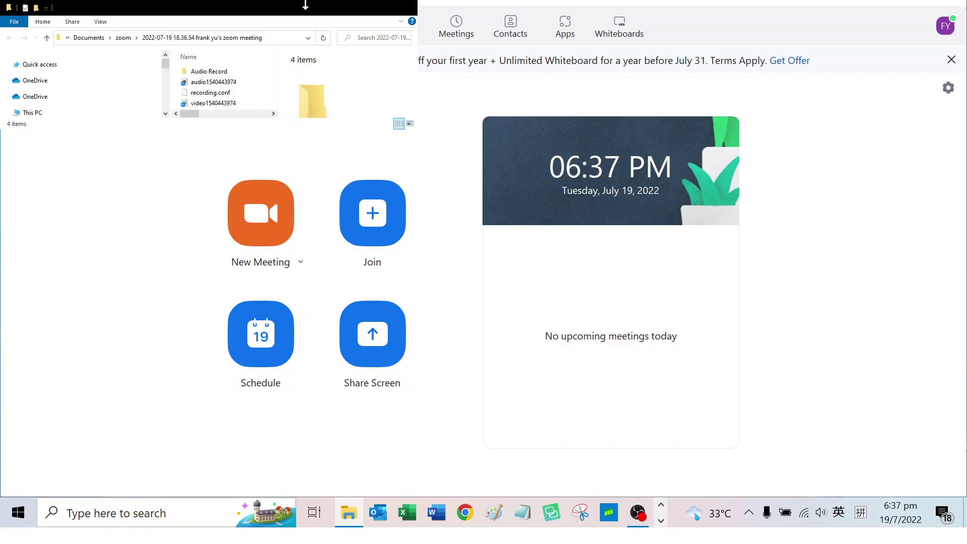
- Maximize the File Explorer window showing Documents\zoom
{"action": "double_click", "coordinate": [306, 5]}
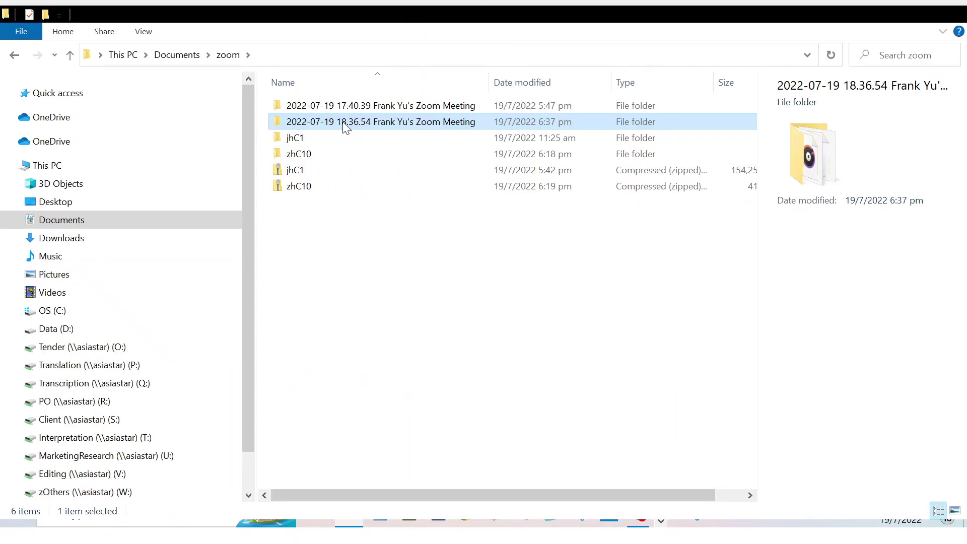
- Put the 2022-07-19 18.36.54 recording folder into rename mode
{"action": "left_click", "coordinate": [355, 122]}
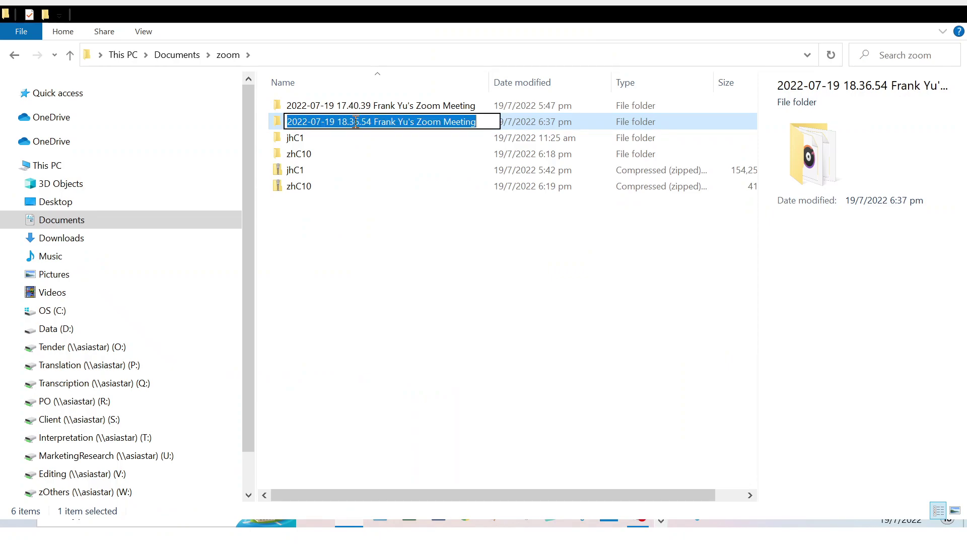